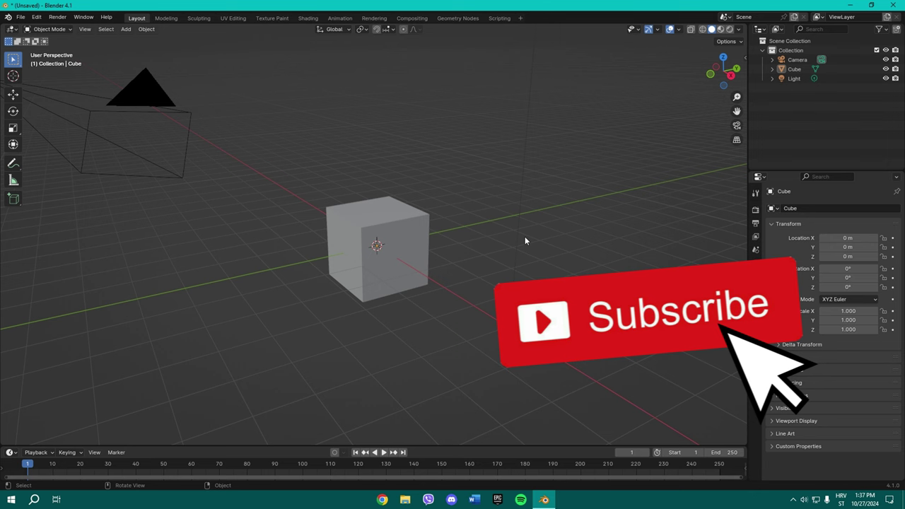
Box-select the default cube, camera and light and delete all three.
drag(587, 323, 146, 111)
scroll(221, 138, down, 3)
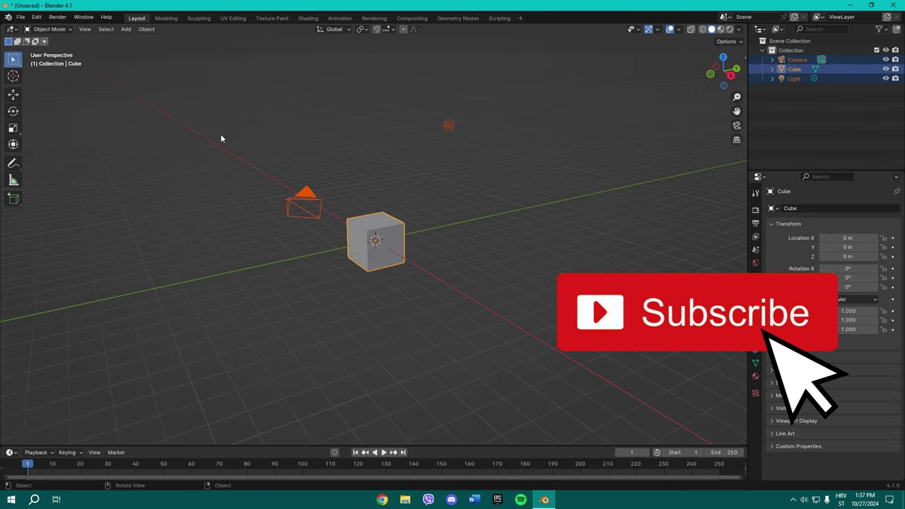
key(Delete)
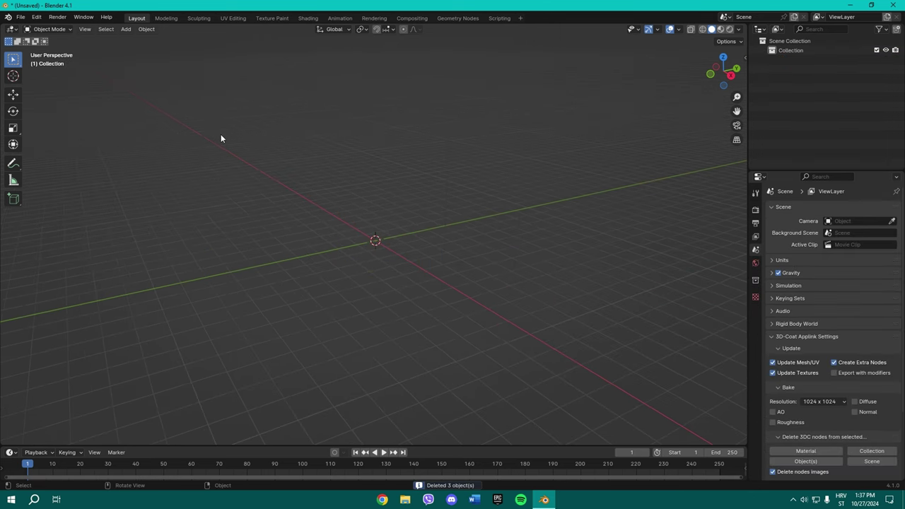
Add a cylinder at the origin and set its vertex count to 50.
click(125, 29)
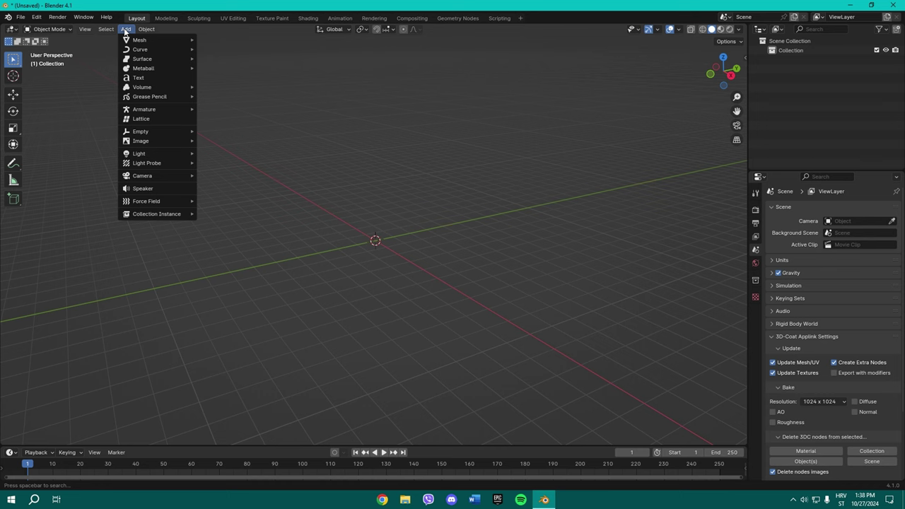
mouse_move(135, 42)
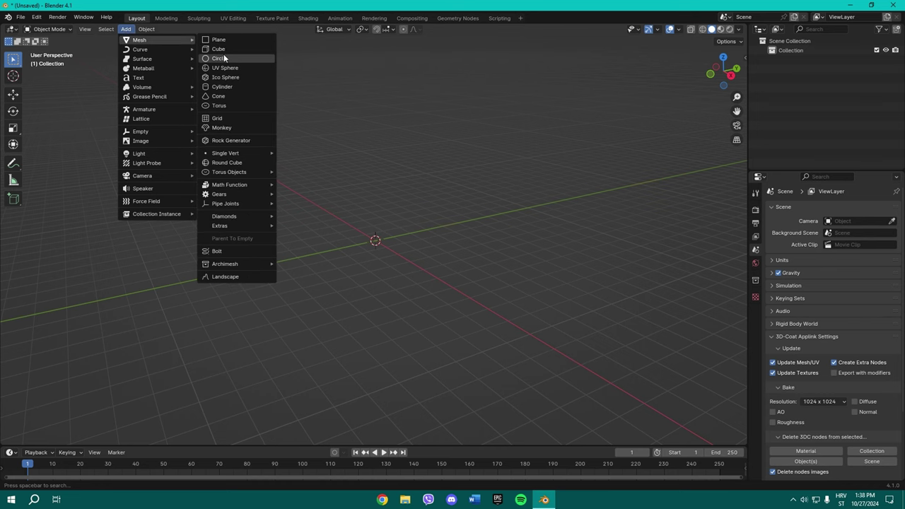
click(237, 86)
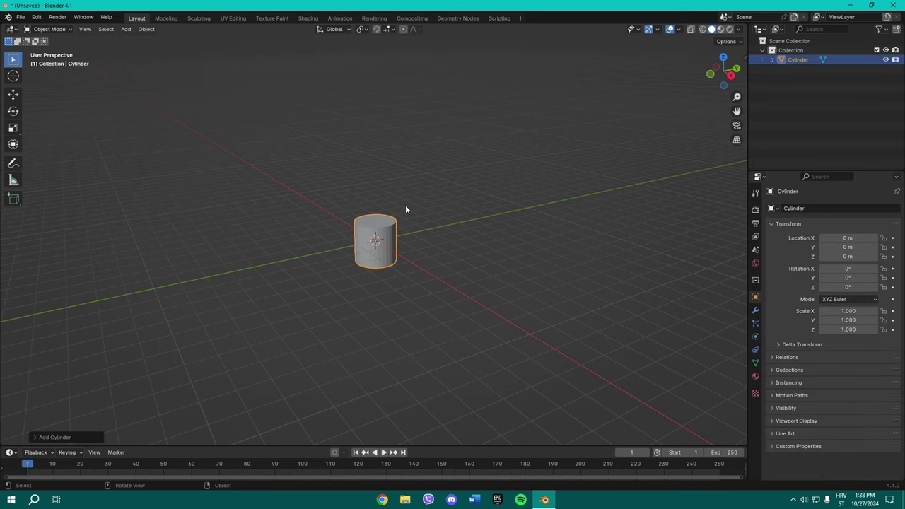
middle_drag(405, 205, 481, 237)
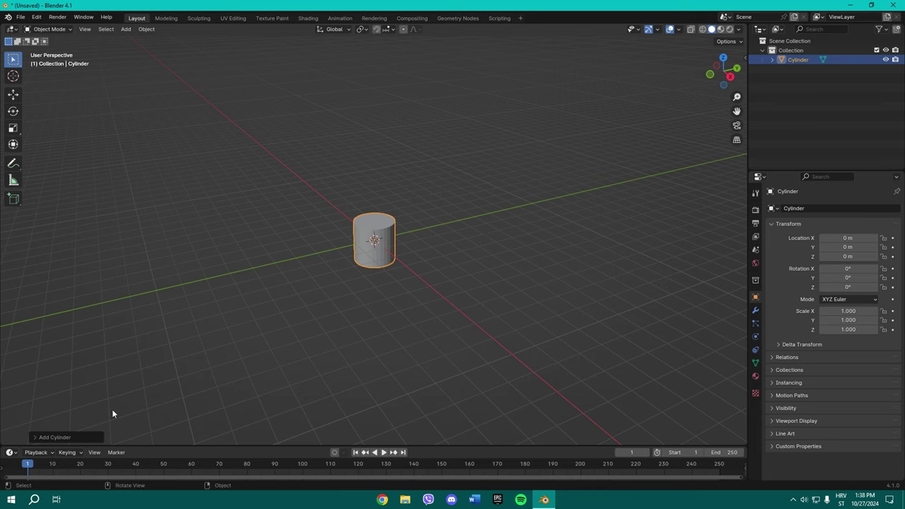
scroll(329, 263, up, 5)
click(75, 436)
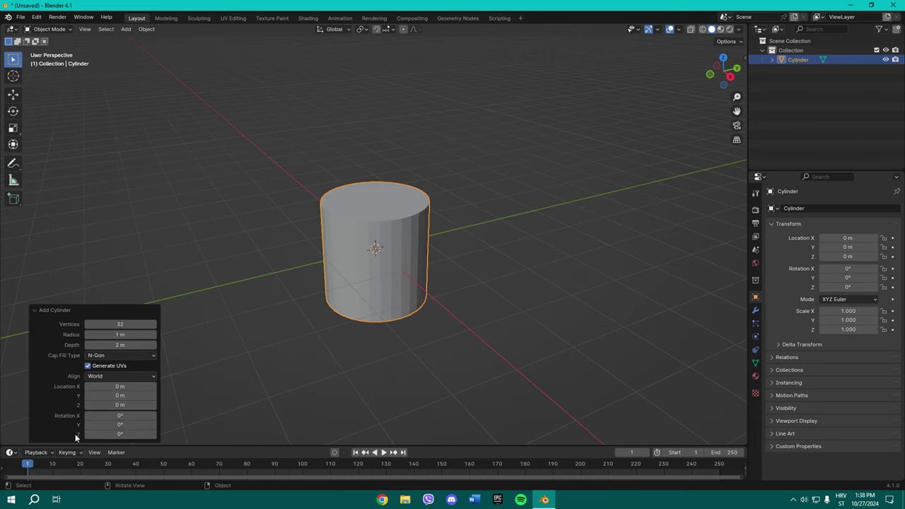
click(127, 324)
text(50)
key(Return)
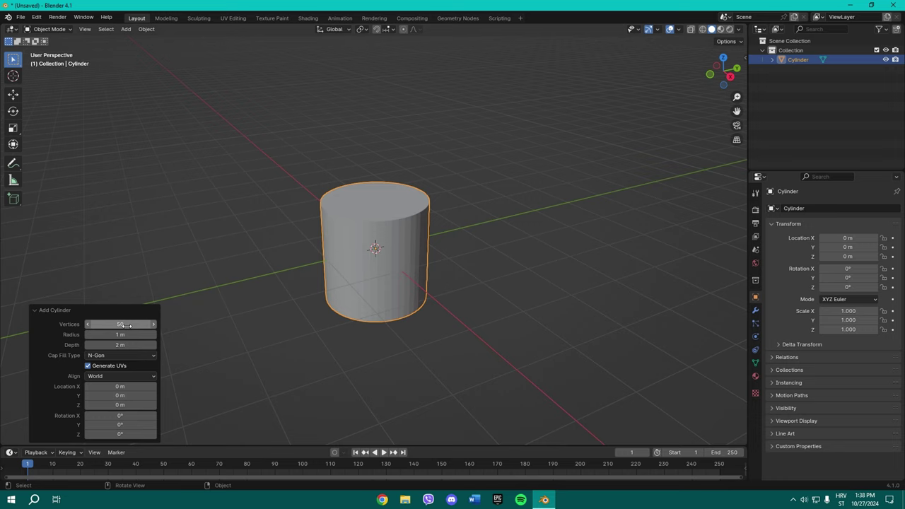
Apply Shade Smooth by Angle to the cylinder.
click(297, 227)
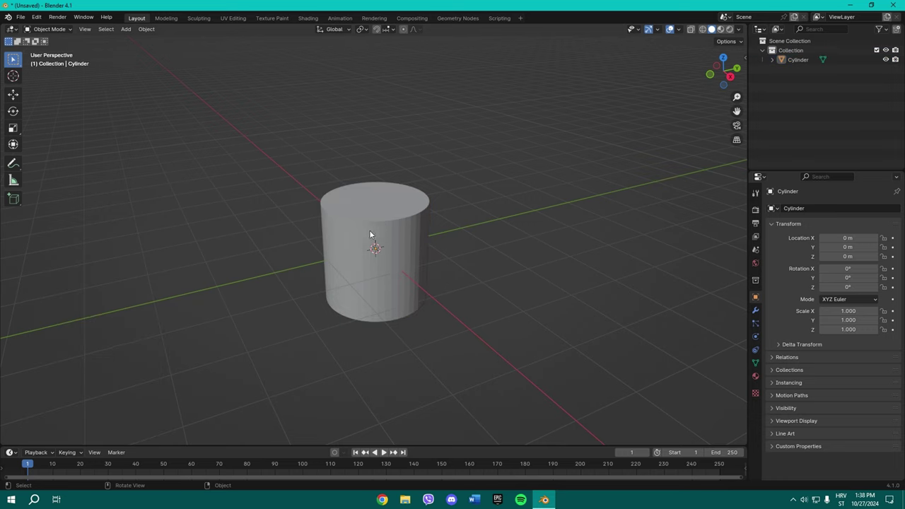
click(369, 231)
right_click(373, 230)
click(354, 239)
right_click(362, 245)
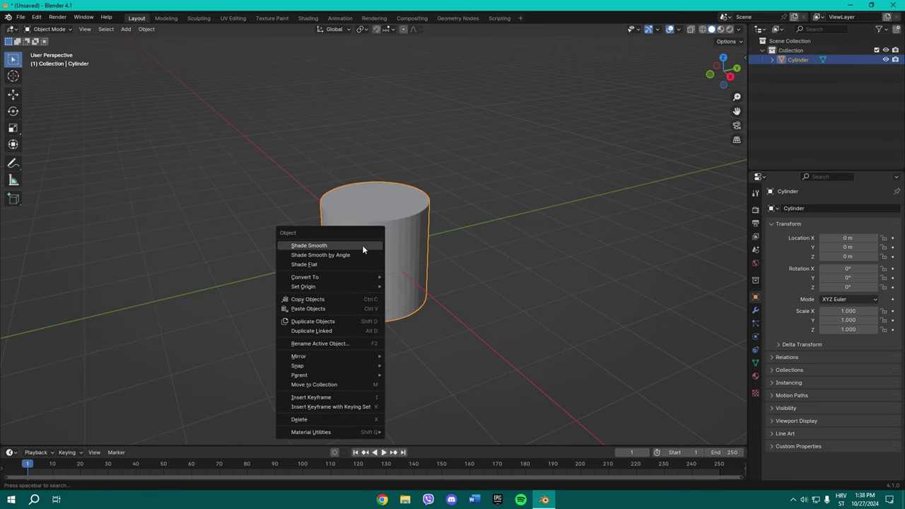
click(333, 256)
middle_drag(374, 263, 353, 249)
middle_drag(324, 202, 289, 188)
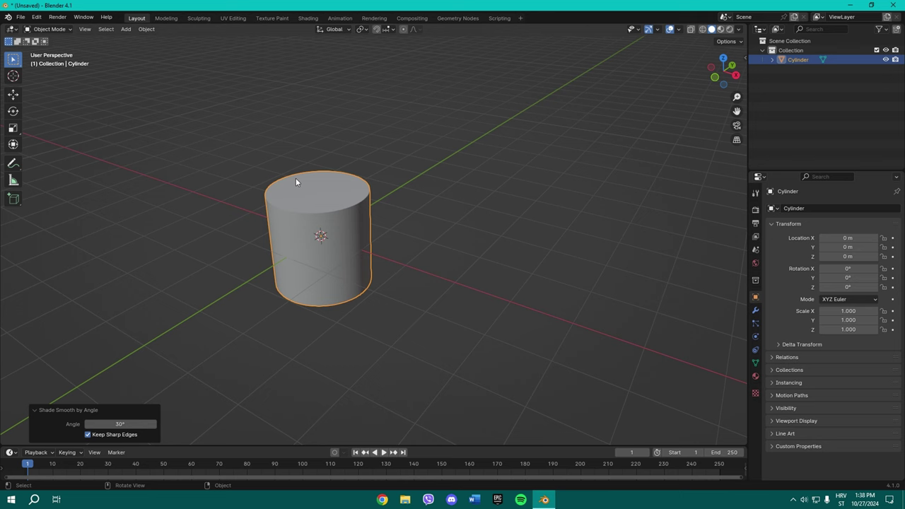
Rotate the cylinder 90° about the X axis.
key(r)
key(y)
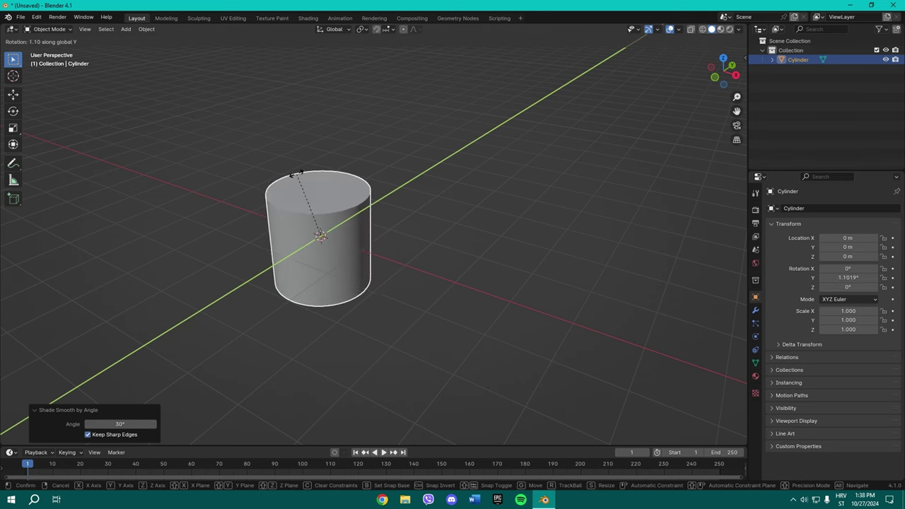
key(x)
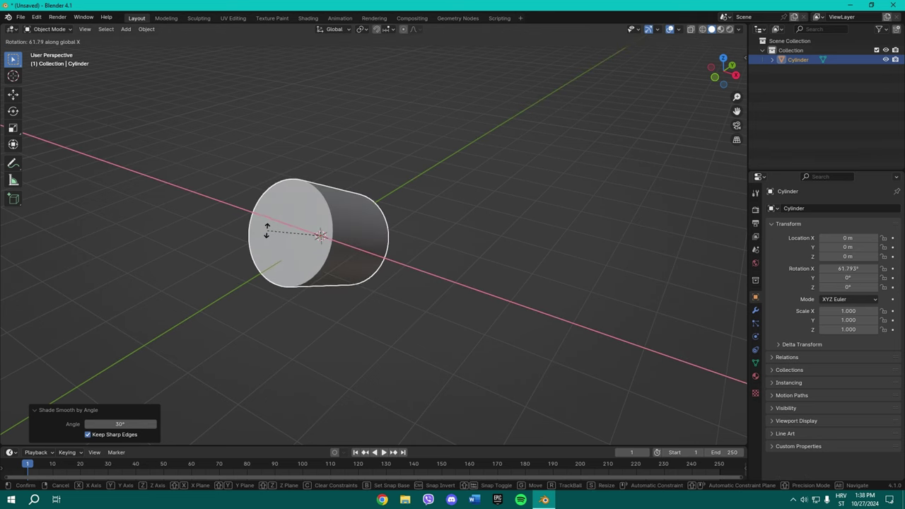
text(90)
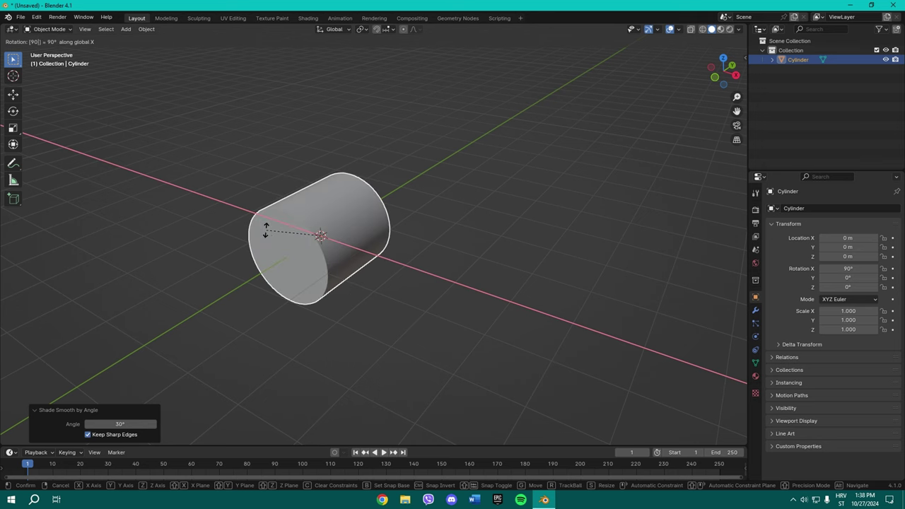
key(Return)
Scale the cylinder along its depth into a thin disc, Z scale about 0.067.
middle_drag(260, 234, 317, 209)
click(317, 209)
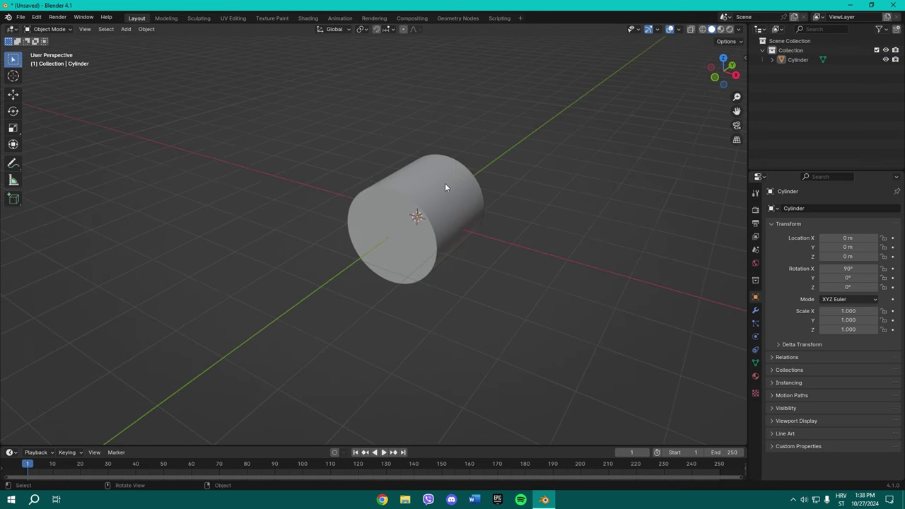
middle_drag(445, 187, 85, 118)
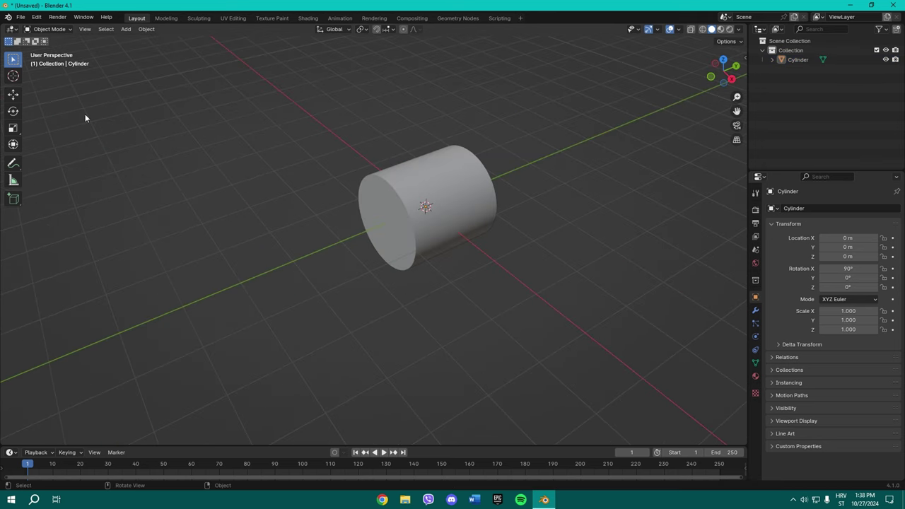
click(13, 127)
click(465, 209)
mouse_move(454, 196)
mouse_down()
mouse_move(440, 202)
mouse_move(454, 203)
mouse_move(447, 199)
mouse_up()
middle_drag(447, 199, 526, 185)
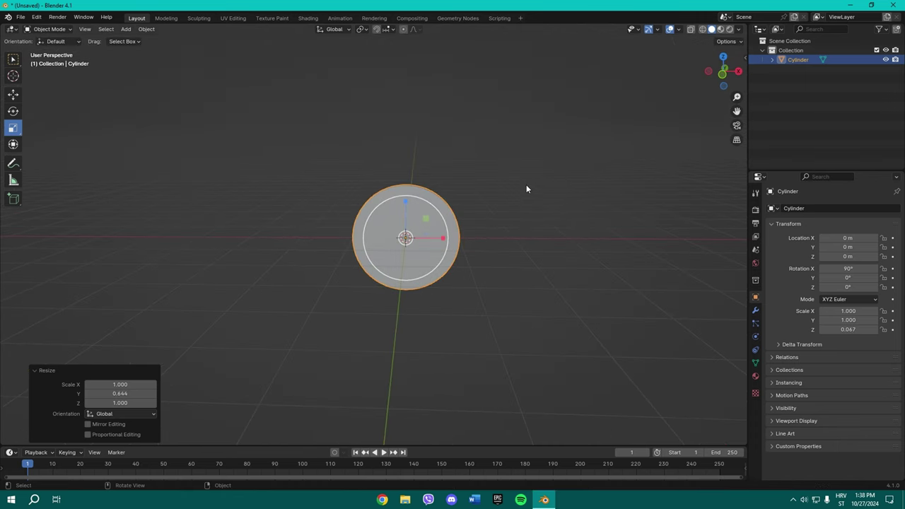
Raise the disc along Z, then select its front face in Edit Mode.
key(g)
key(z)
click(520, 67)
middle_drag(519, 71, 297, 123)
key(Tab)
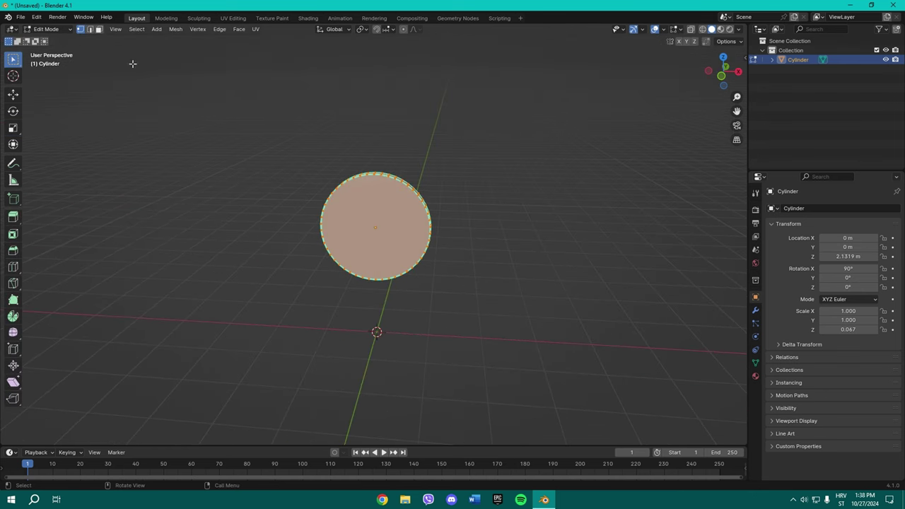
click(322, 171)
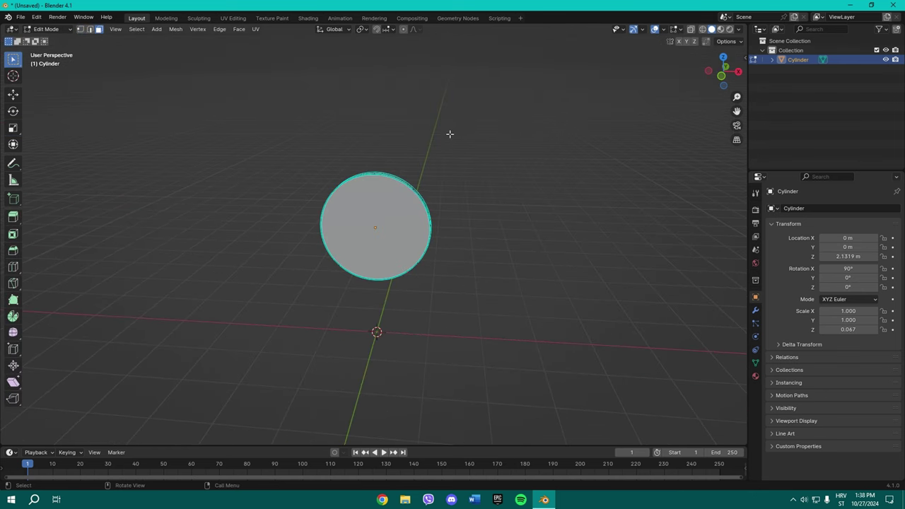
middle_drag(450, 133, 385, 189)
click(374, 200)
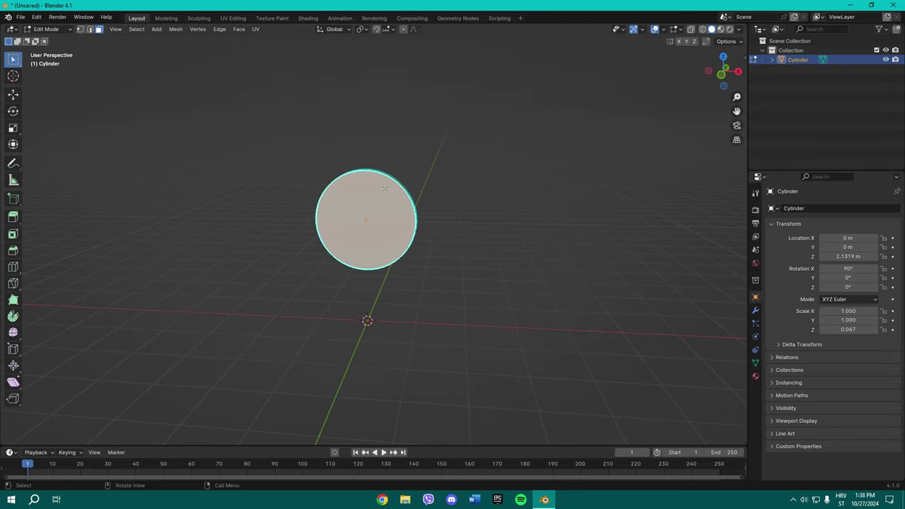
Inset the front face by 0.1138 m and sink it about 0.054 m inward.
key(i)
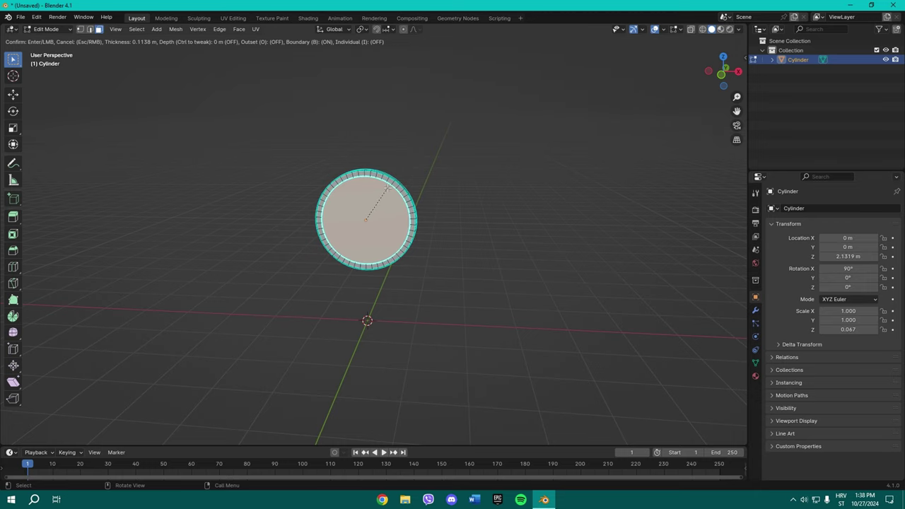
click(387, 187)
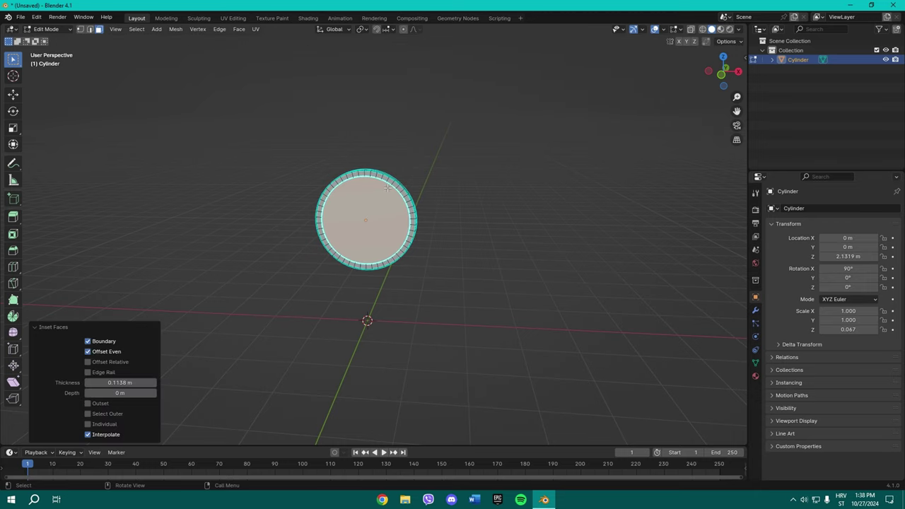
scroll(397, 187, up, 3)
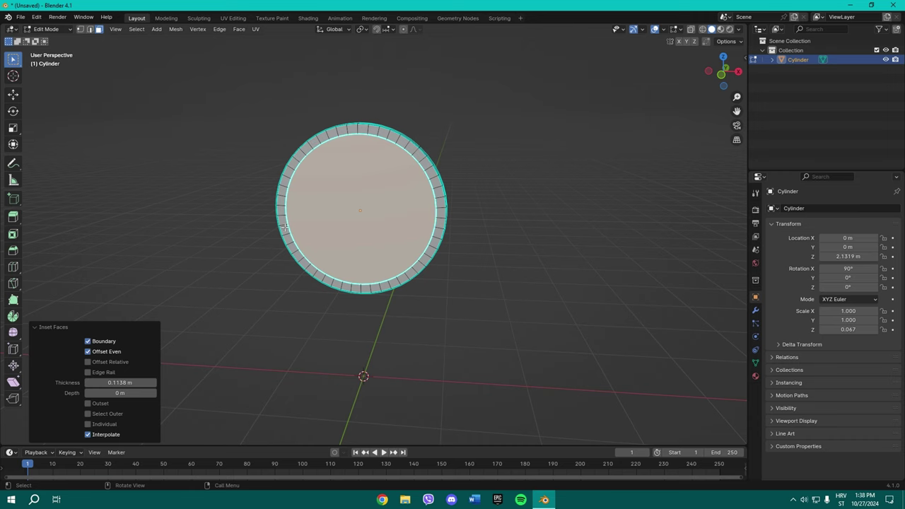
middle_drag(412, 210, 359, 242)
key(e)
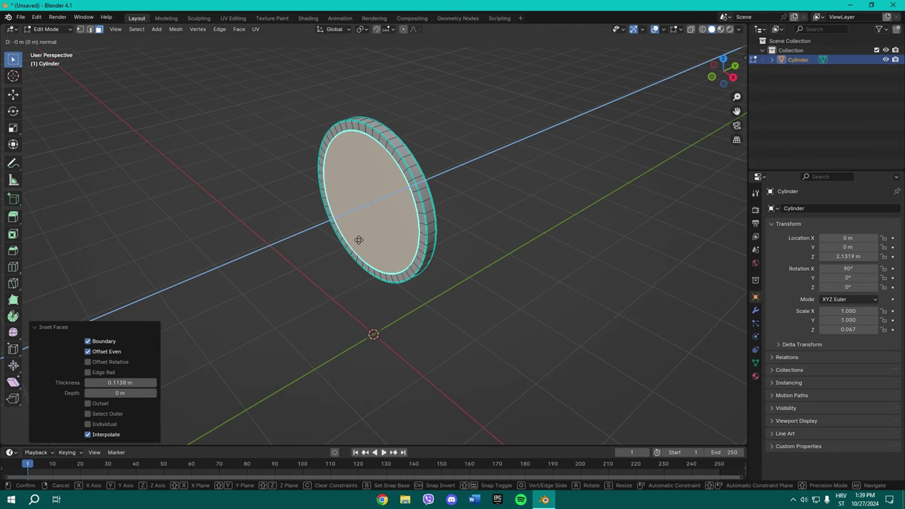
right_click(363, 239)
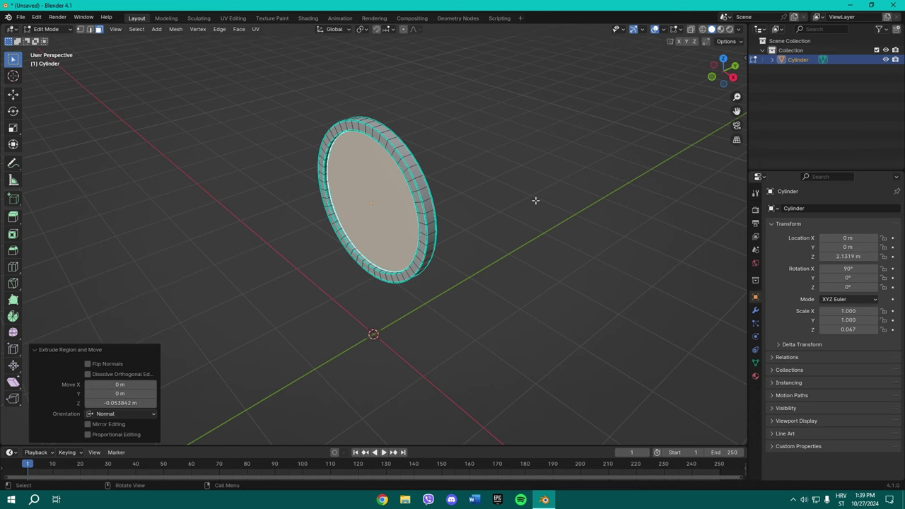
middle_drag(536, 200, 521, 212)
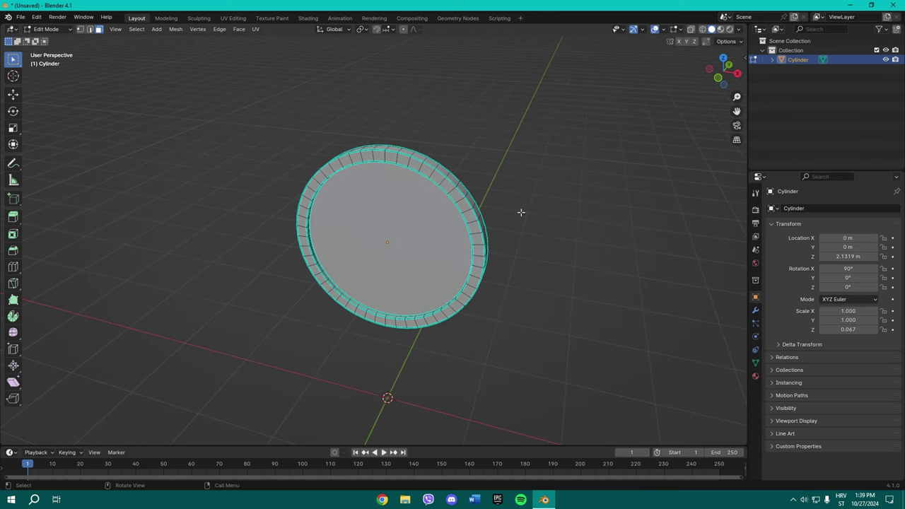
In Material Preview, add a new material whose Base Color uses an Image Texture.
click(721, 29)
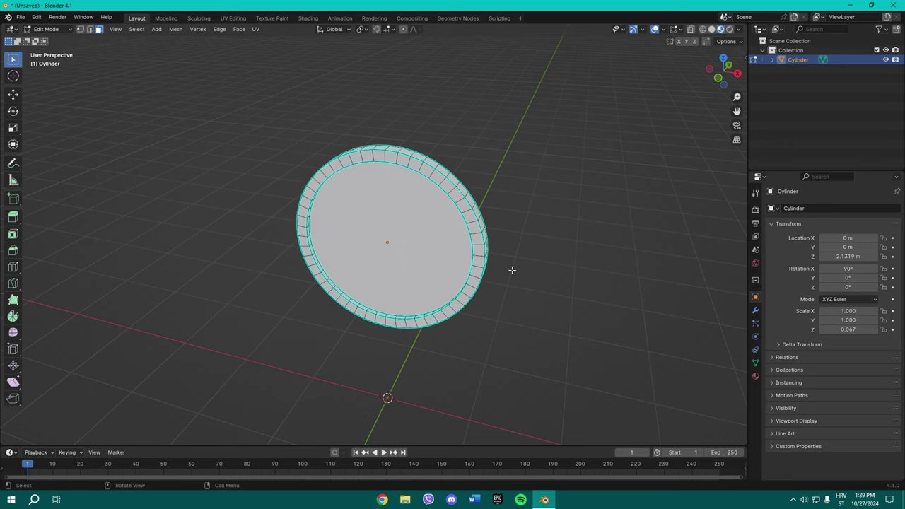
click(756, 376)
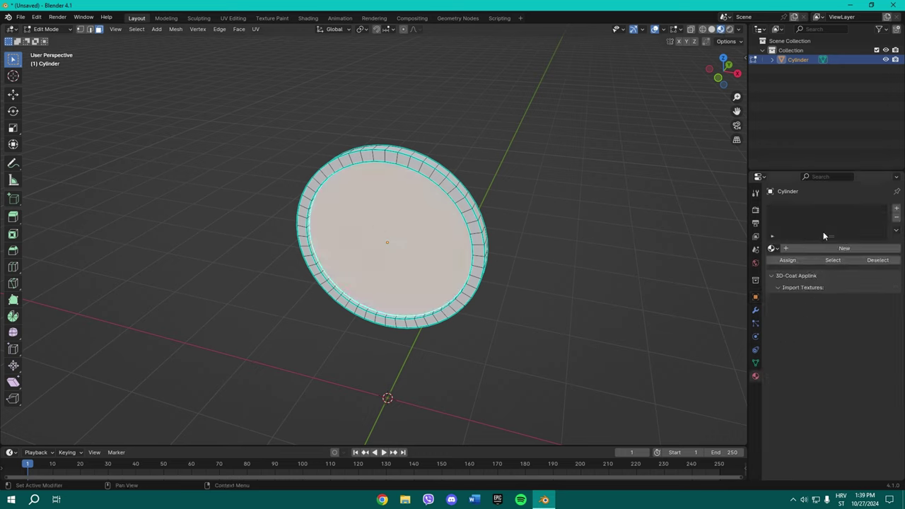
click(896, 208)
click(897, 208)
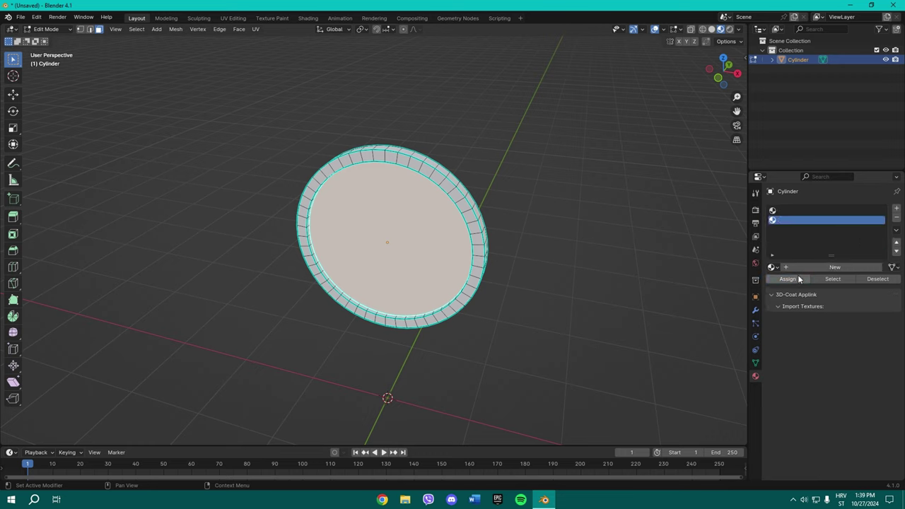
click(834, 267)
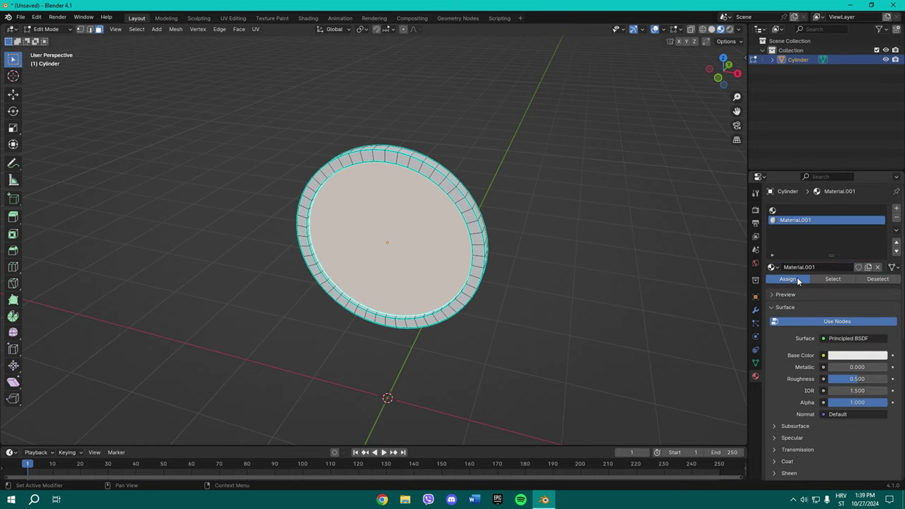
click(823, 355)
click(605, 273)
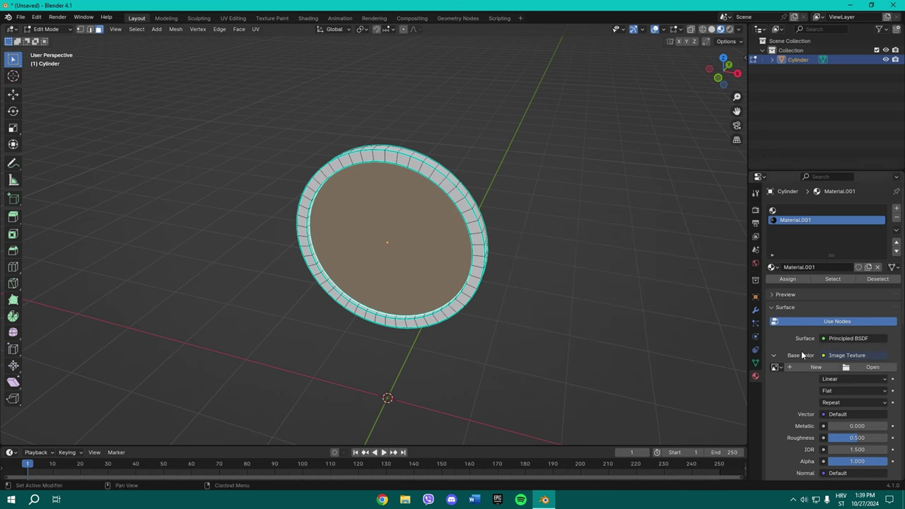
Load clock.jpg from the Desktop Blender folder and set its interpolation to Closest.
click(860, 368)
click(272, 191)
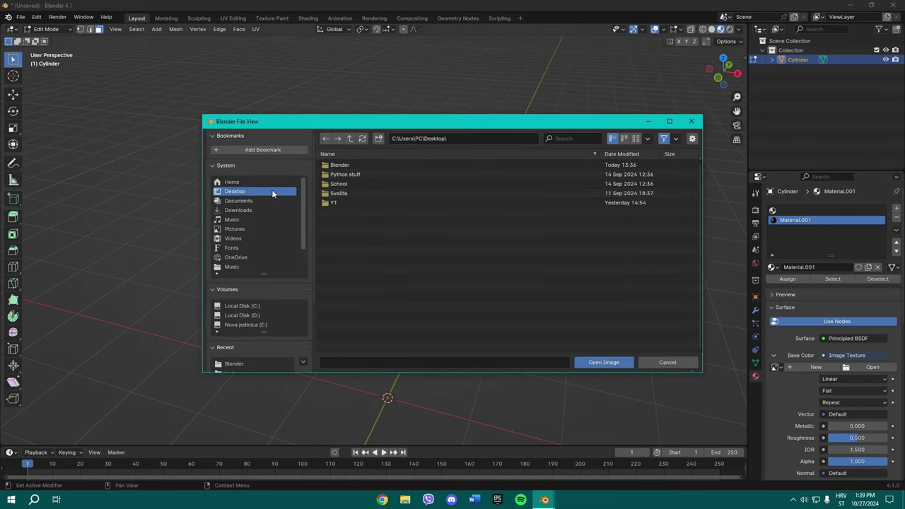
double_click(342, 165)
click(593, 140)
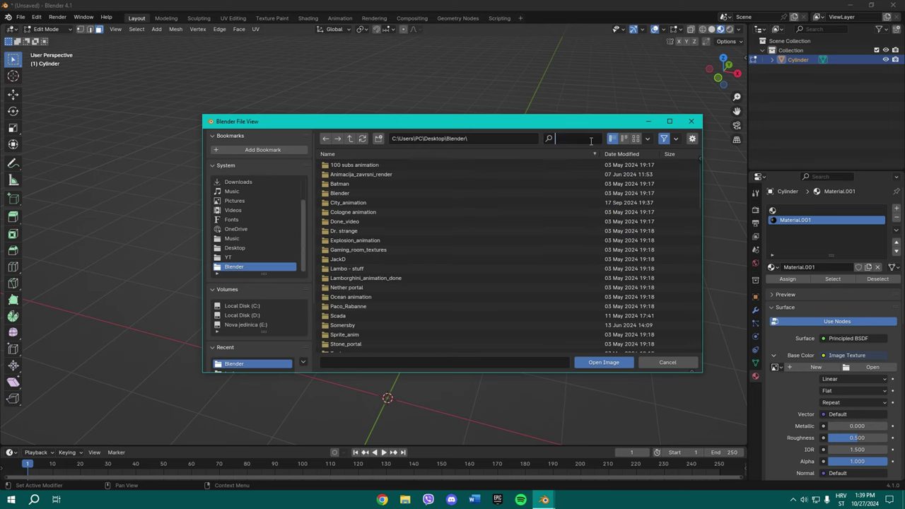
text(clo)
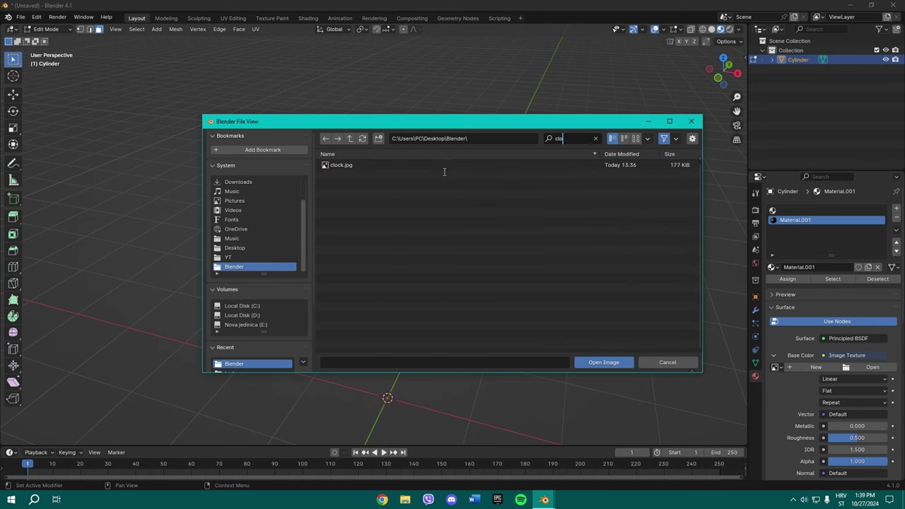
click(433, 167)
click(594, 360)
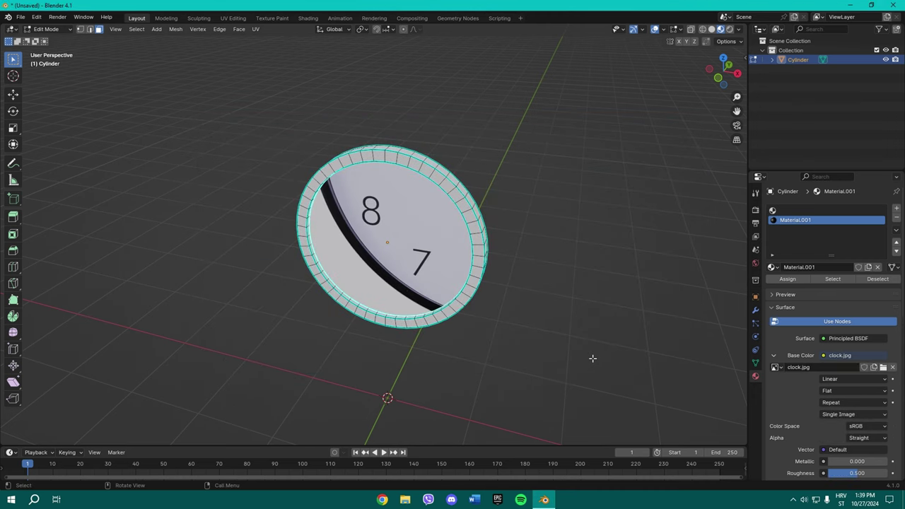
shift+middle_drag(582, 347, 596, 318)
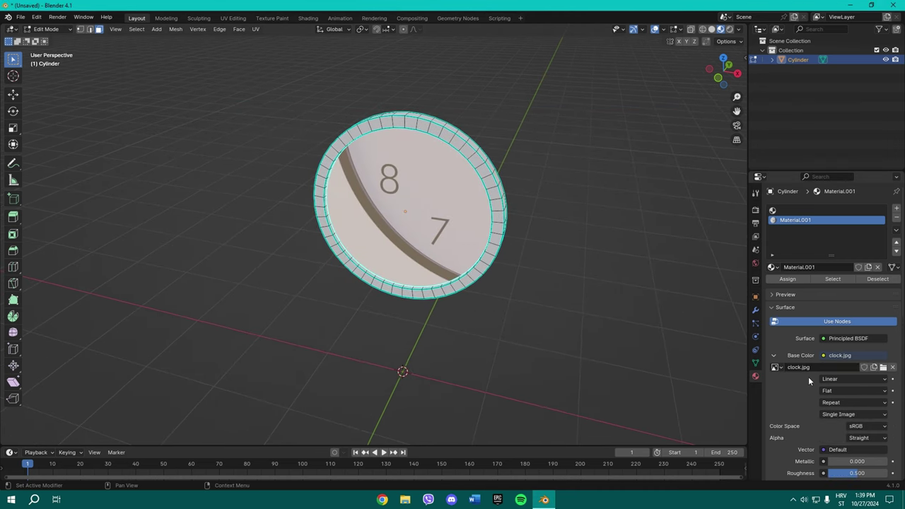
click(849, 379)
click(833, 414)
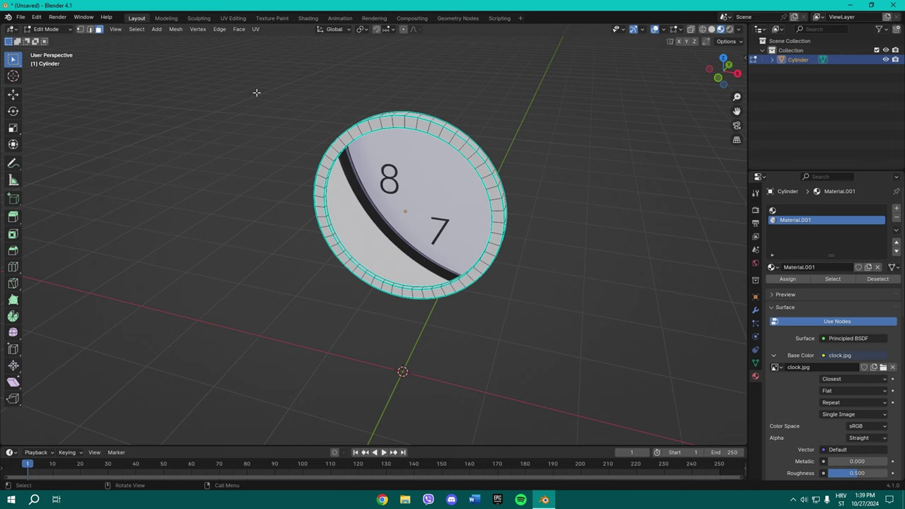
In UV Editing, view the textured clock from the front and select its recessed face.
click(233, 18)
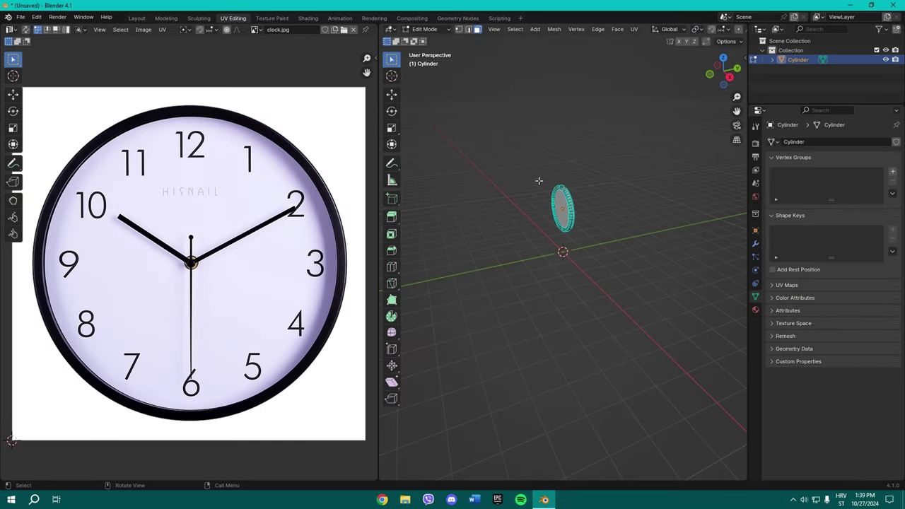
key(KP_1)
scroll(540, 181, up, 6)
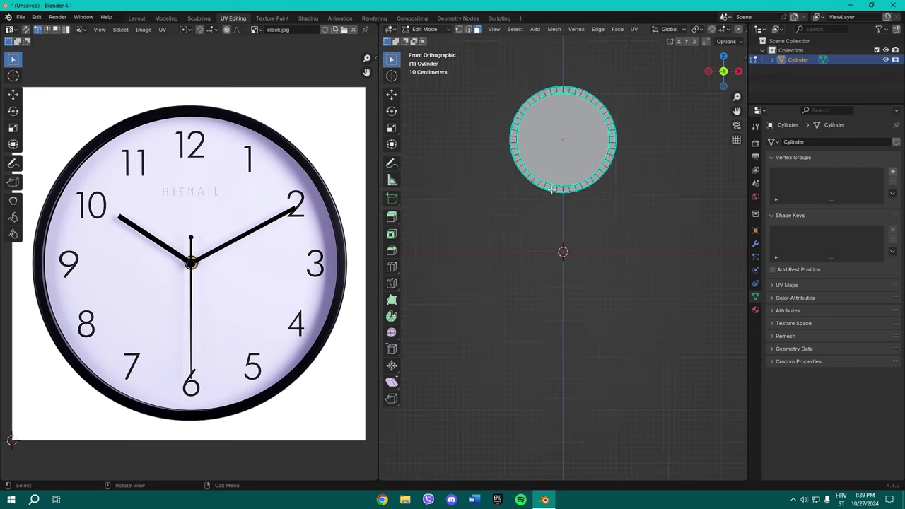
shift+middle_drag(579, 197, 577, 273)
scroll(578, 272, up, 1)
key(z)
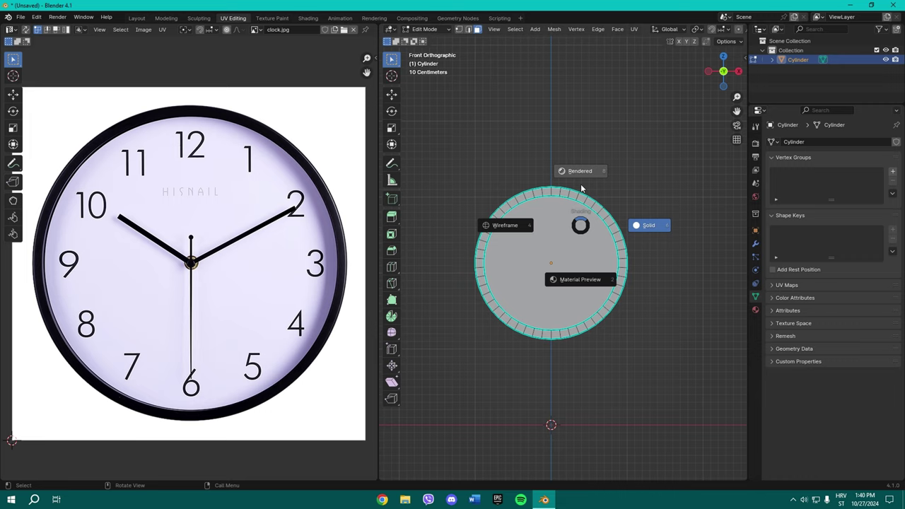
click(584, 279)
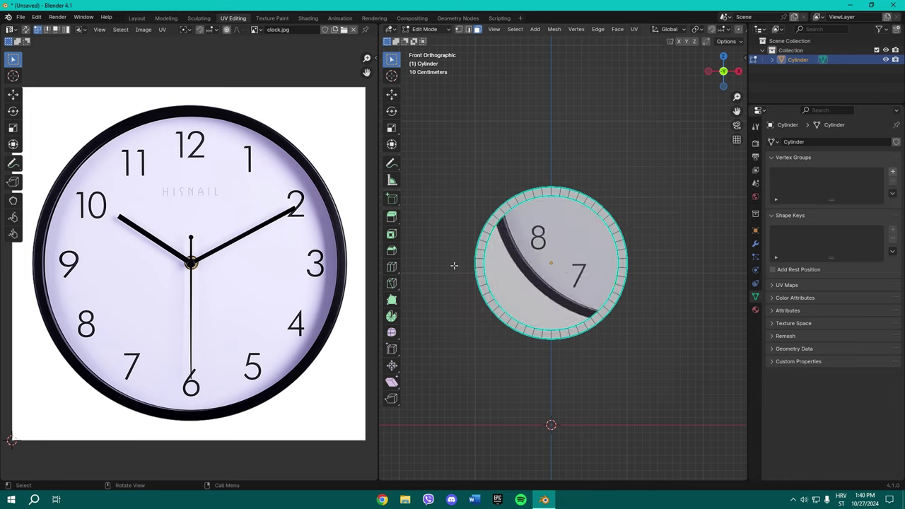
click(552, 265)
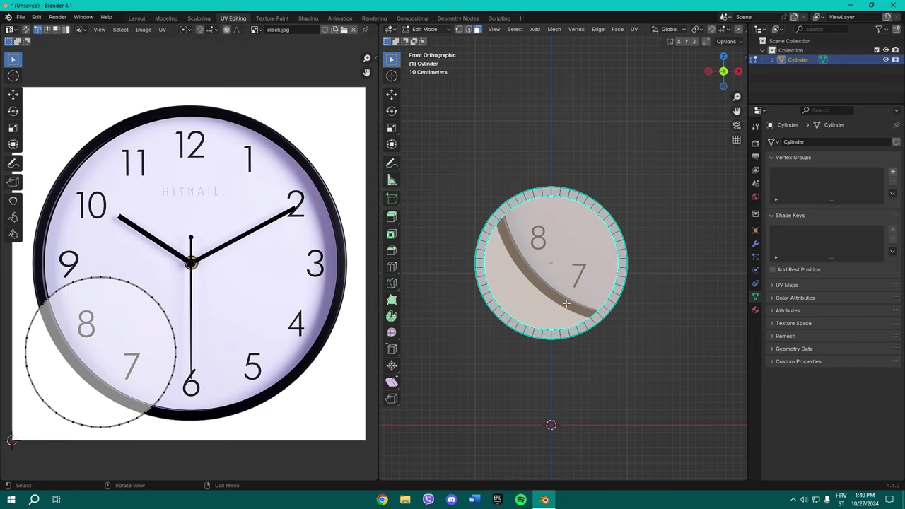
Project the face's UVs from view, then scale and move the circle onto the clock rim.
key(u)
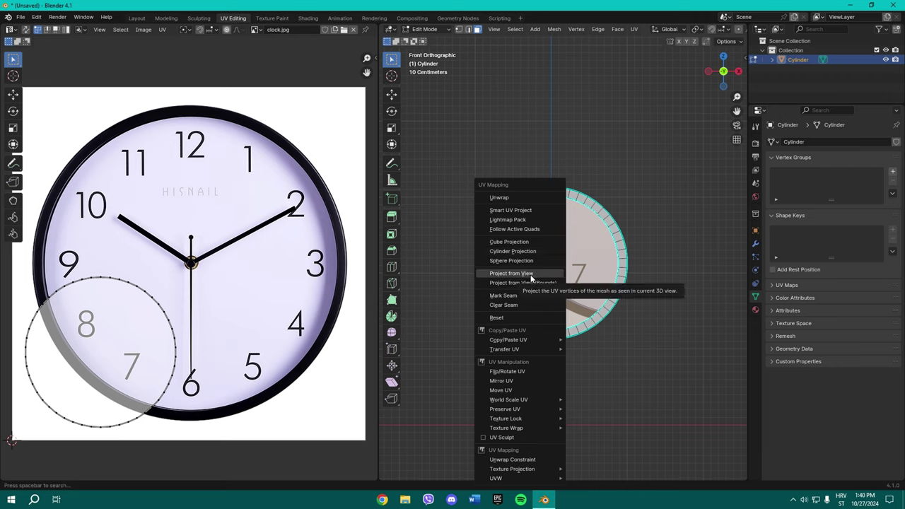
click(531, 278)
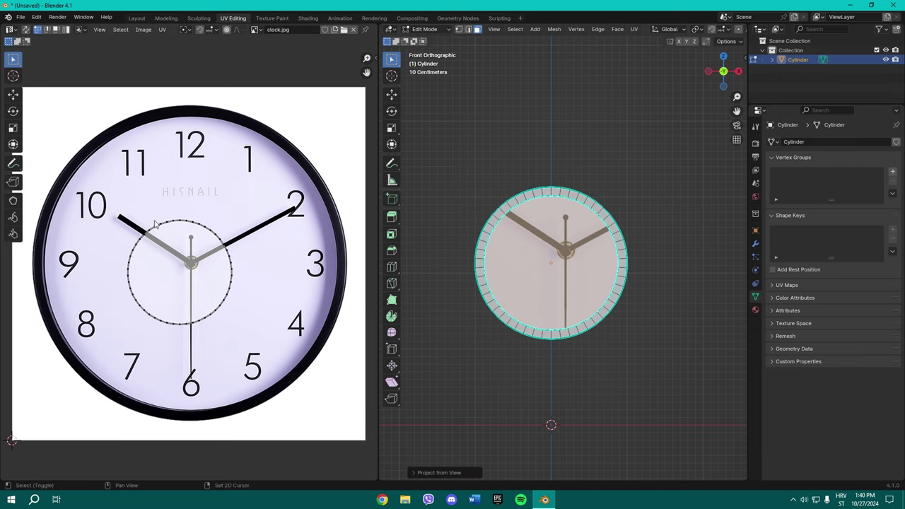
key(a)
key(s)
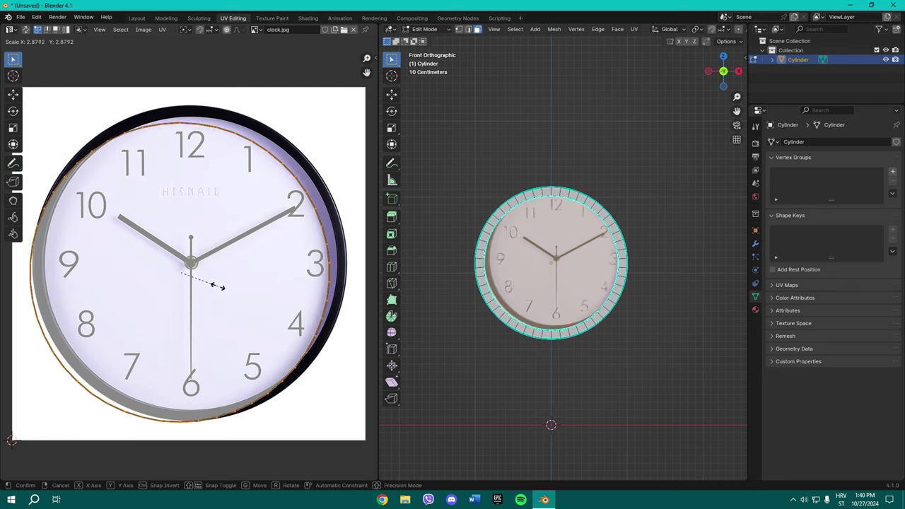
click(212, 287)
key(g)
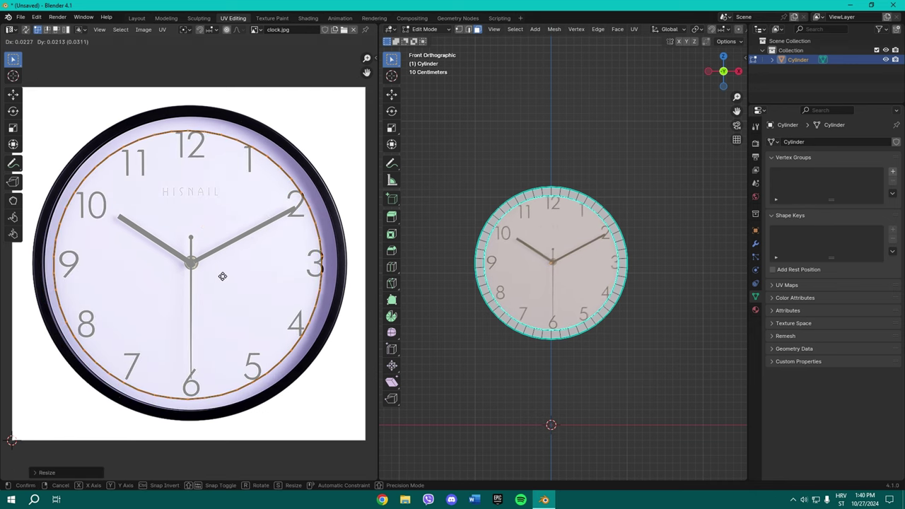
click(225, 274)
key(s)
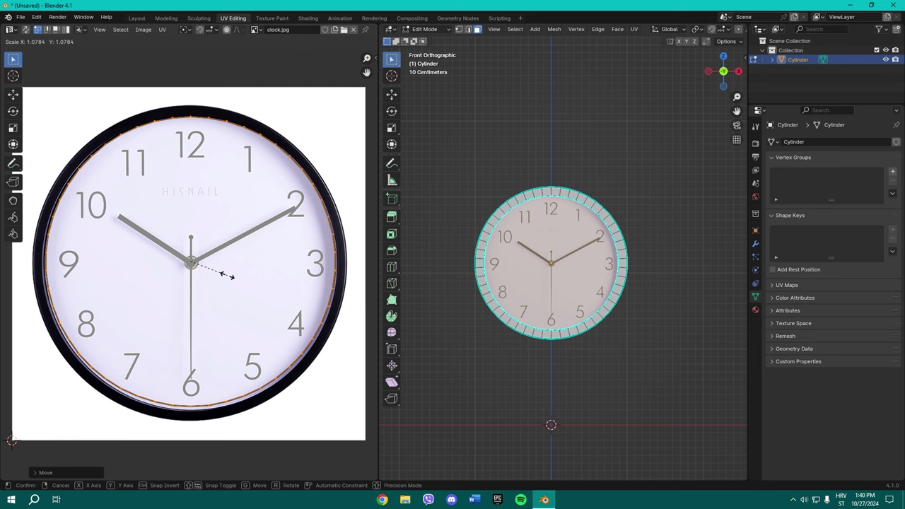
click(228, 279)
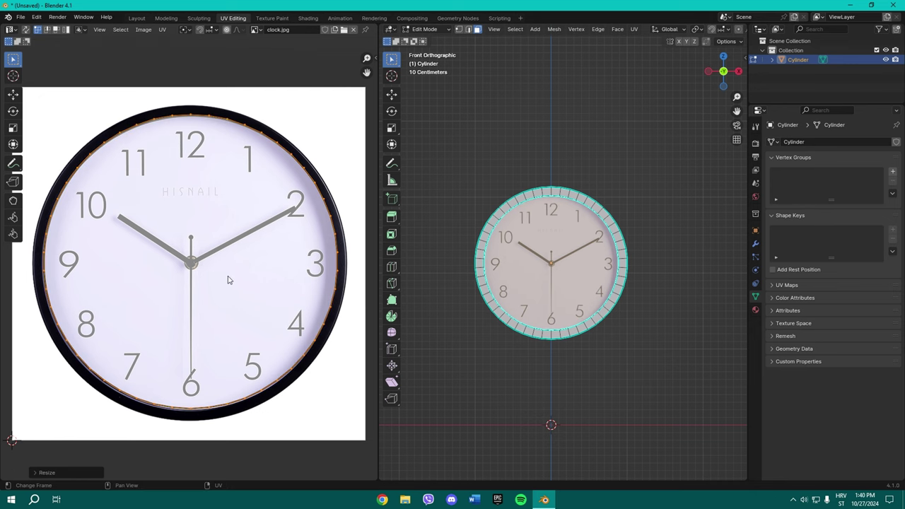
Back in Layout, orbit around the textured clock, select it and enter Edit Mode.
click(136, 18)
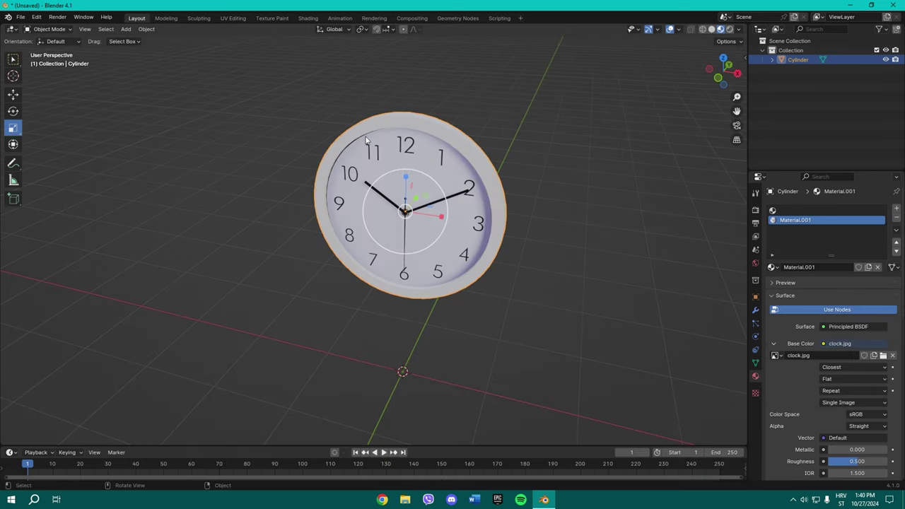
click(537, 147)
middle_drag(537, 147, 519, 179)
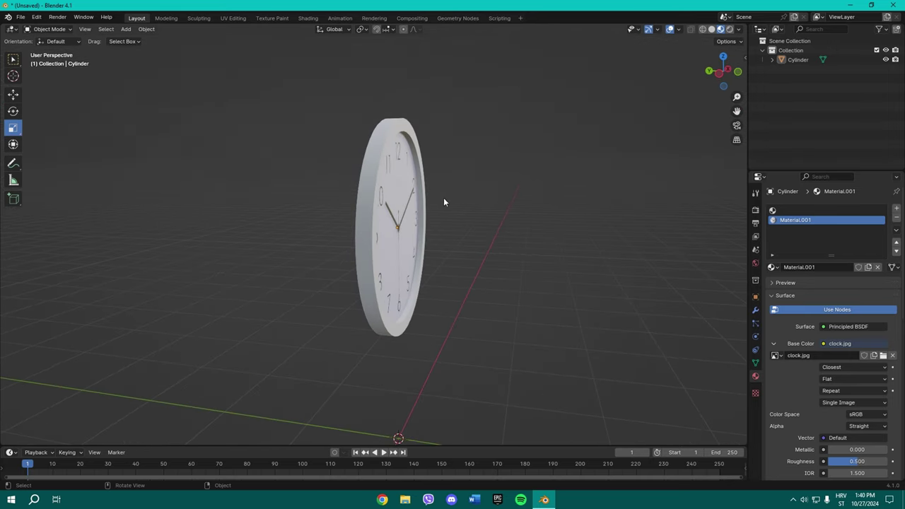
middle_drag(444, 203, 459, 232)
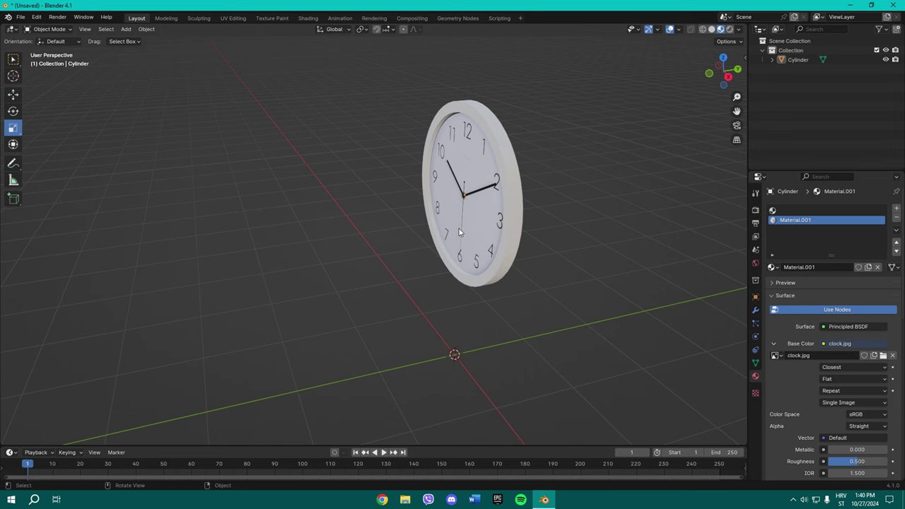
click(510, 209)
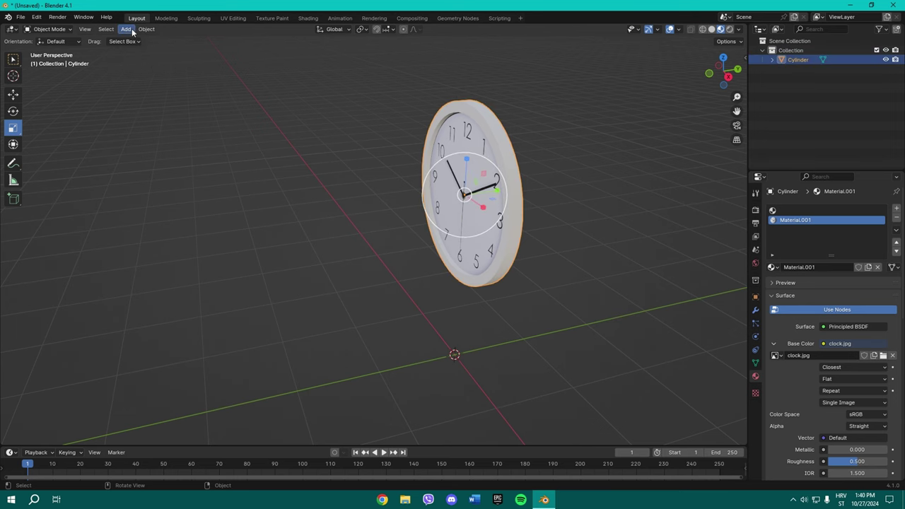
key(Tab)
middle_drag(495, 146, 503, 164)
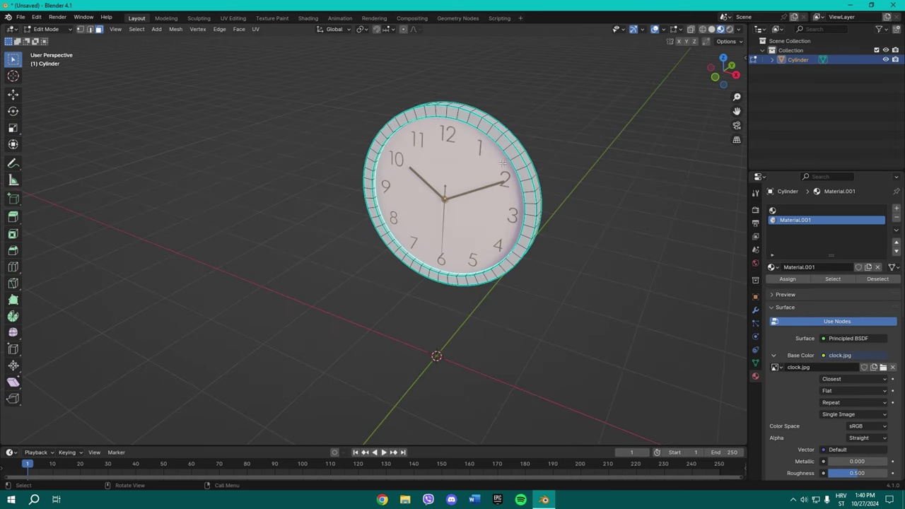
alt+click(538, 178)
click(623, 184)
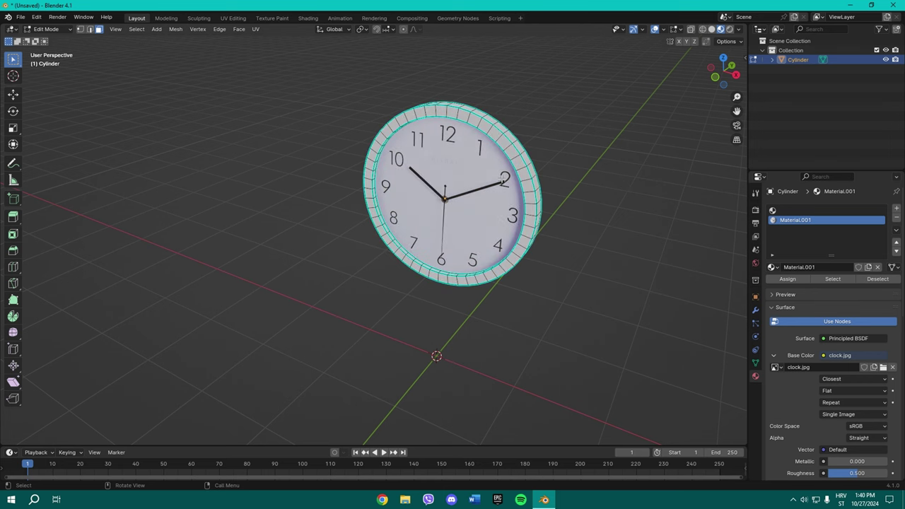
key(Tab)
key(Tab)
Select all rim faces except the clock face and give them new Material.002.
middle_drag(565, 144, 514, 188)
scroll(523, 195, up, 2)
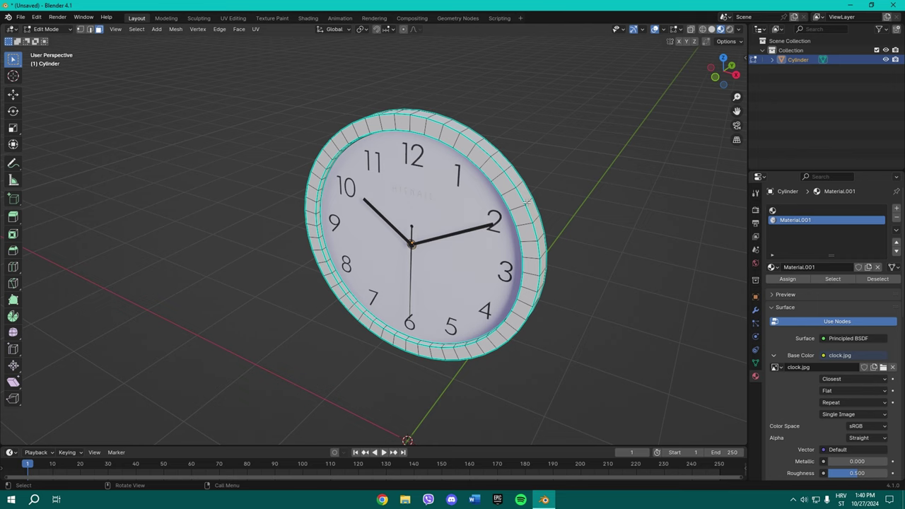
key(a)
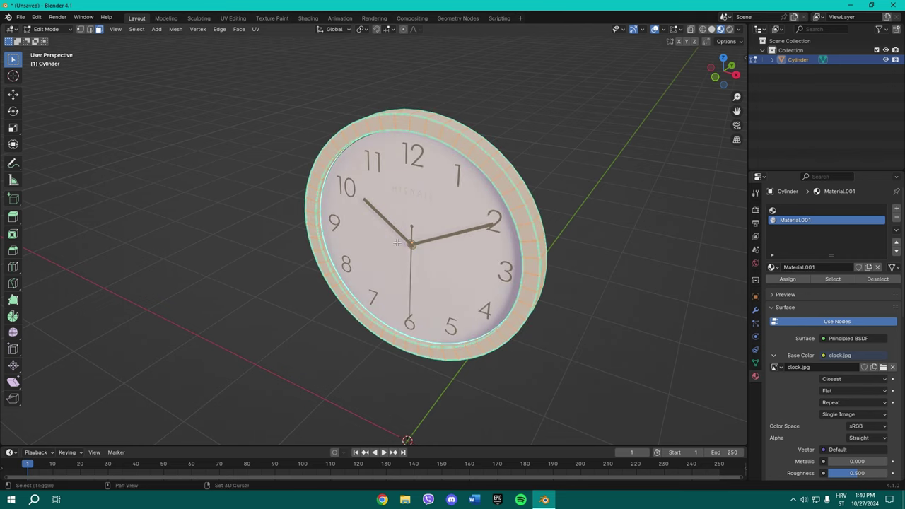
shift+click(359, 206)
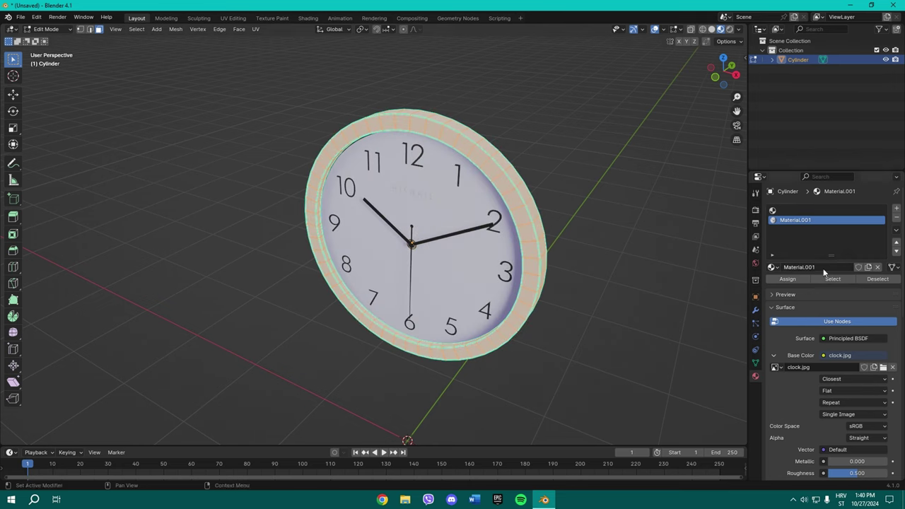
click(896, 209)
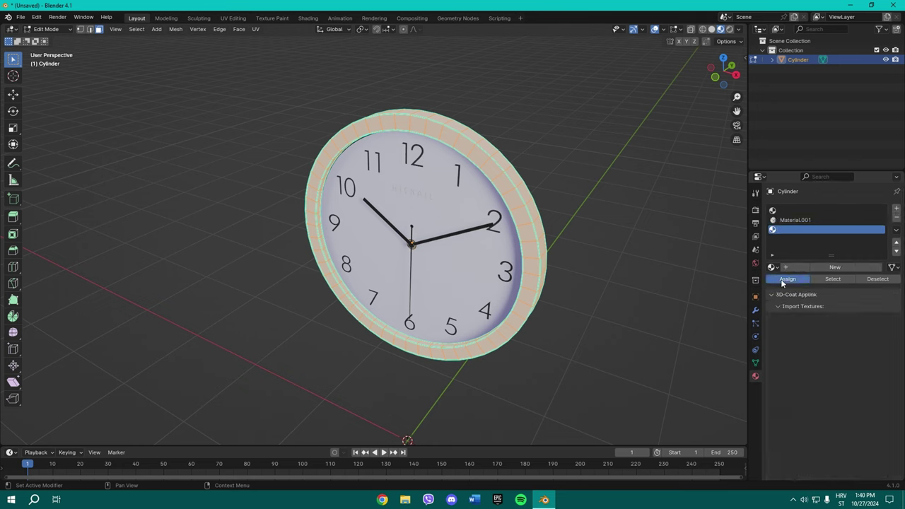
click(793, 269)
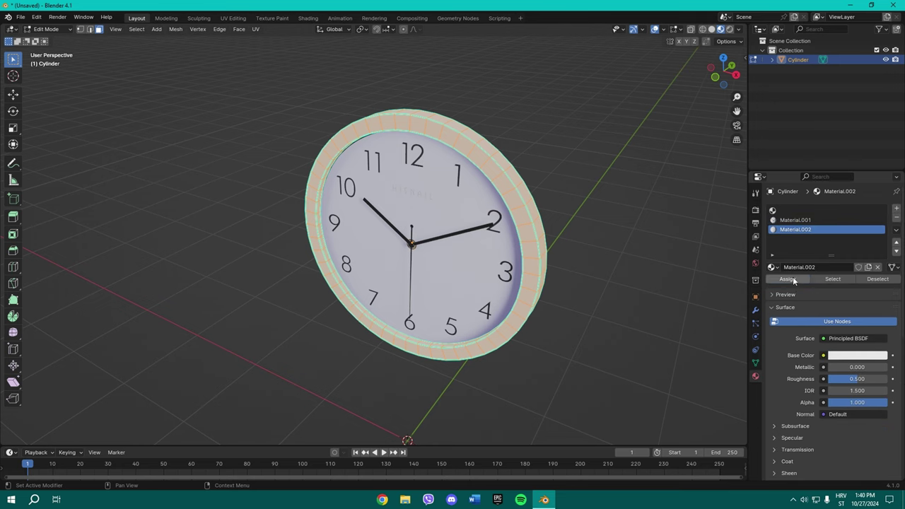
Make the rim material black and fully metallic, then return to Object Mode.
click(857, 355)
click(879, 287)
drag(879, 287, 879, 277)
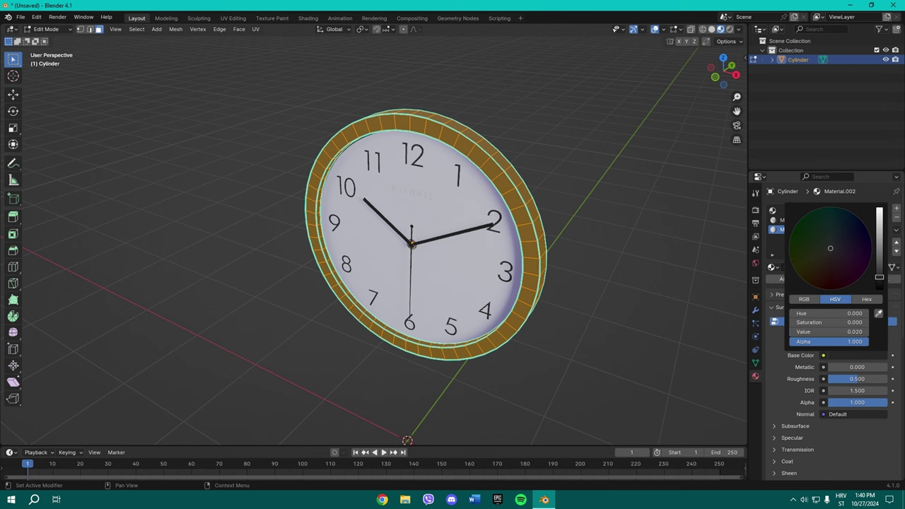
drag(857, 367, 884, 367)
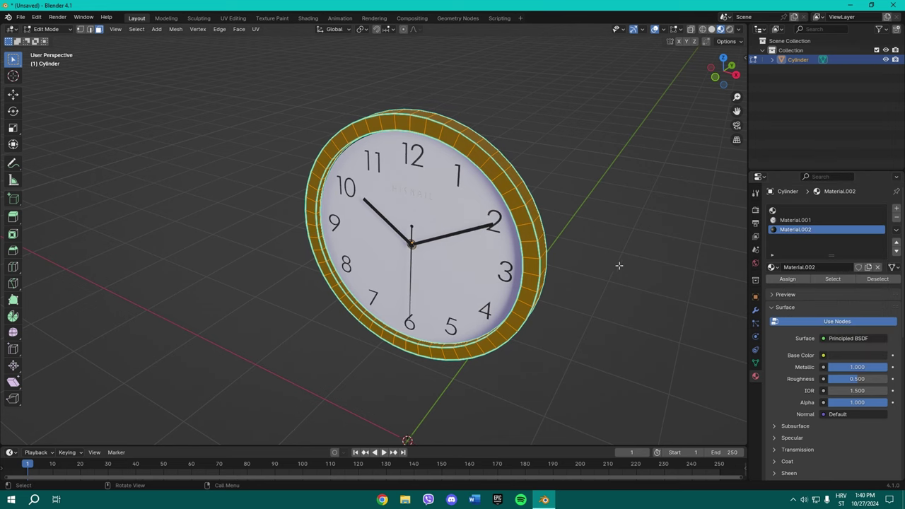
key(Tab)
middle_drag(615, 266, 609, 248)
click(609, 249)
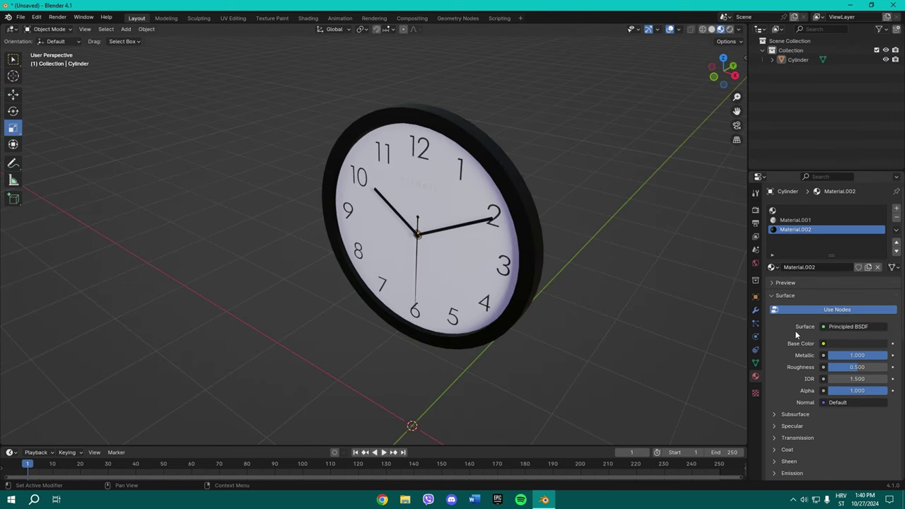
Lighten the rim colour to dark grey and set Roughness to 0.3.
click(857, 343)
drag(884, 259, 879, 251)
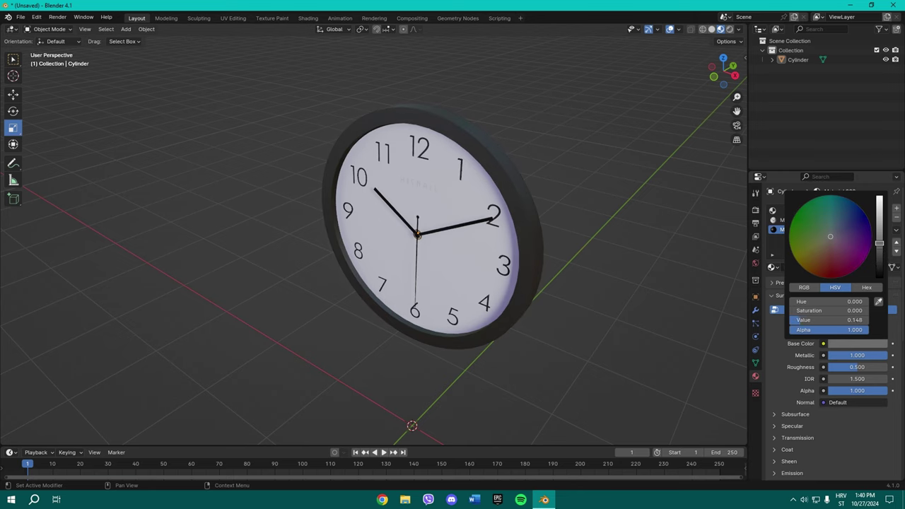
drag(858, 367, 851, 368)
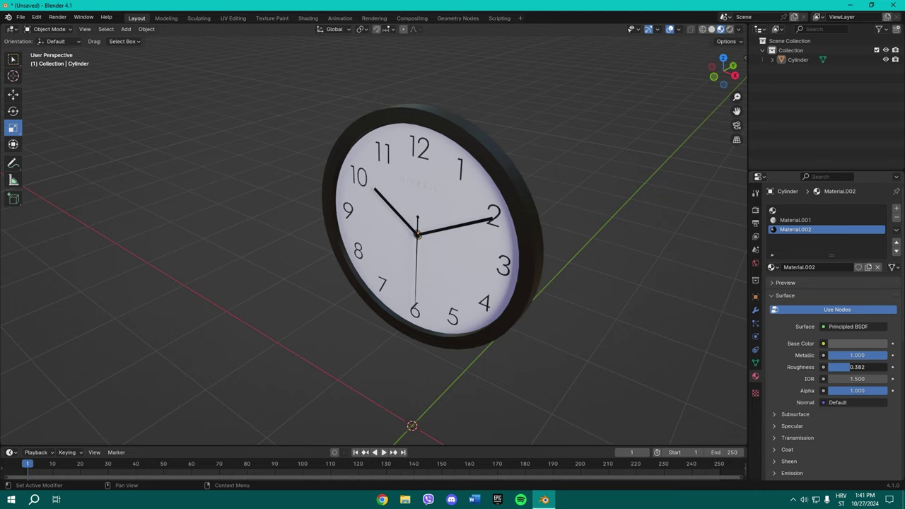
click(852, 367)
text(0.3)
key(Return)
middle_drag(523, 226, 497, 285)
scroll(488, 279, down, 3)
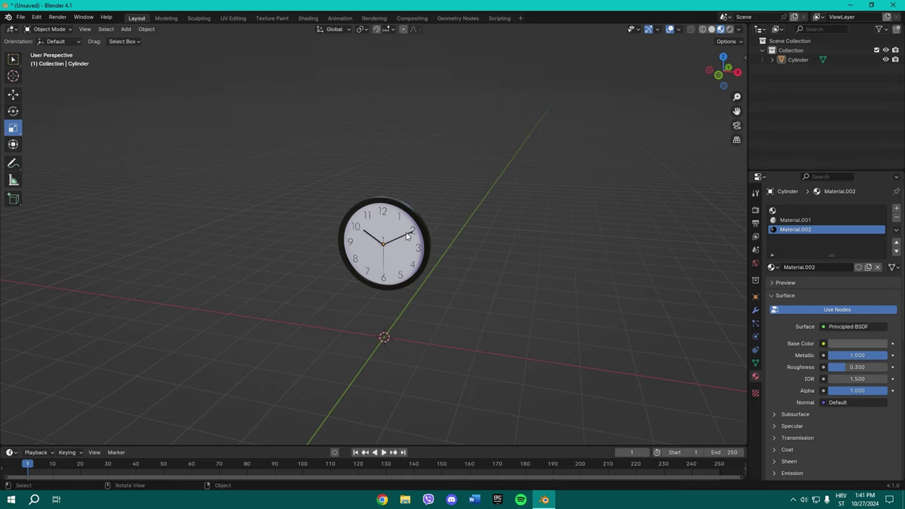
middle_drag(408, 237, 464, 273)
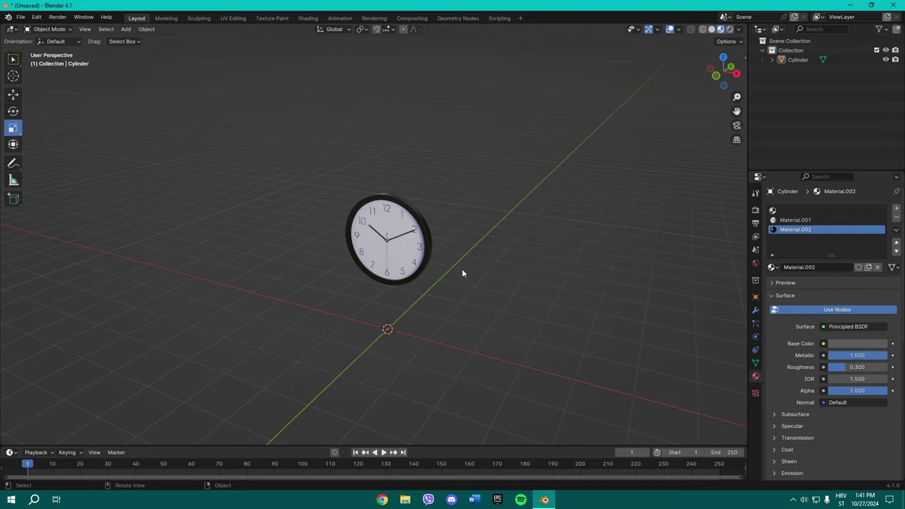
middle_drag(539, 289, 475, 269)
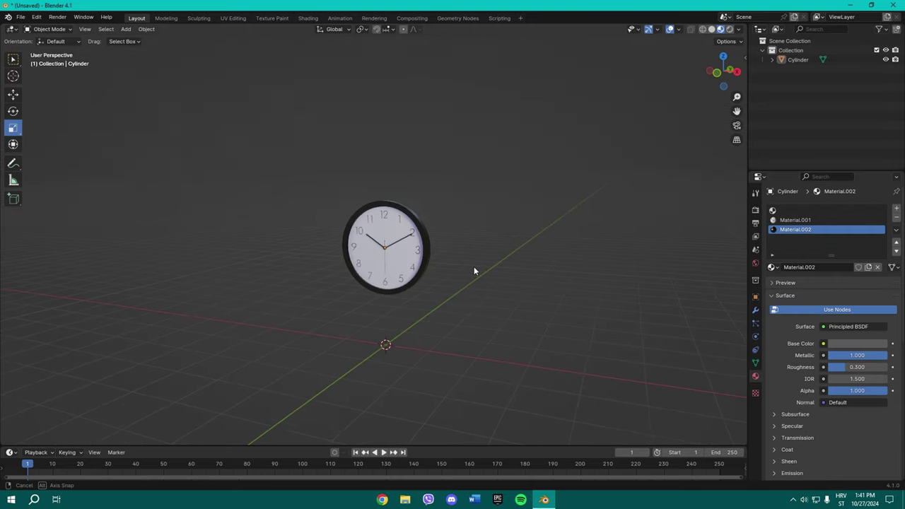
scroll(474, 269, up, 3)
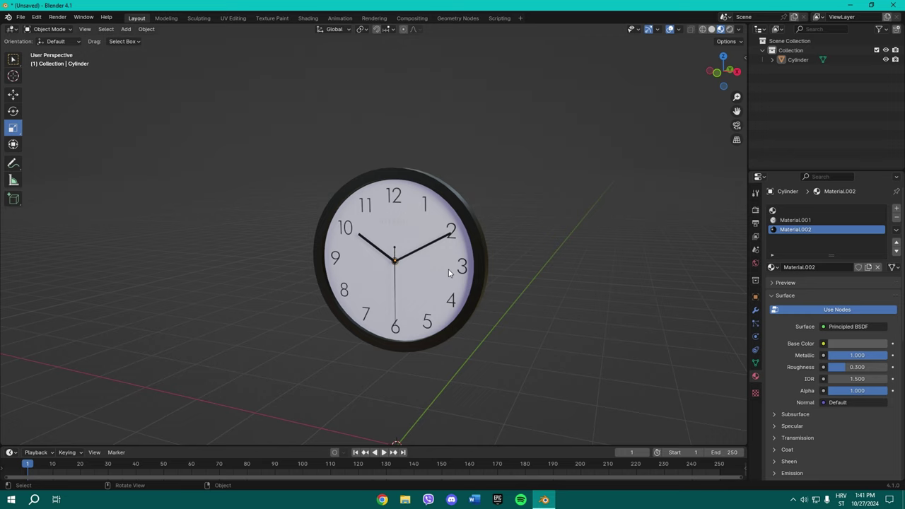
middle_drag(419, 269, 525, 255)
scroll(523, 254, down, 3)
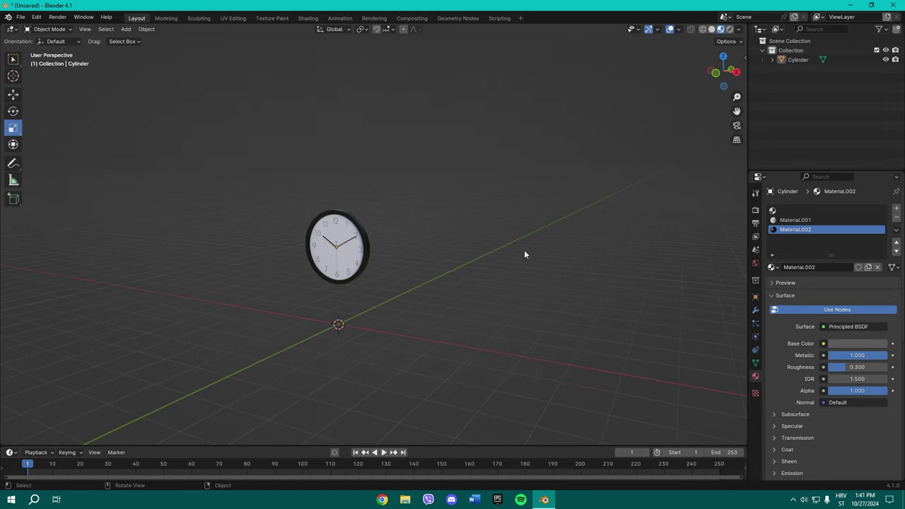